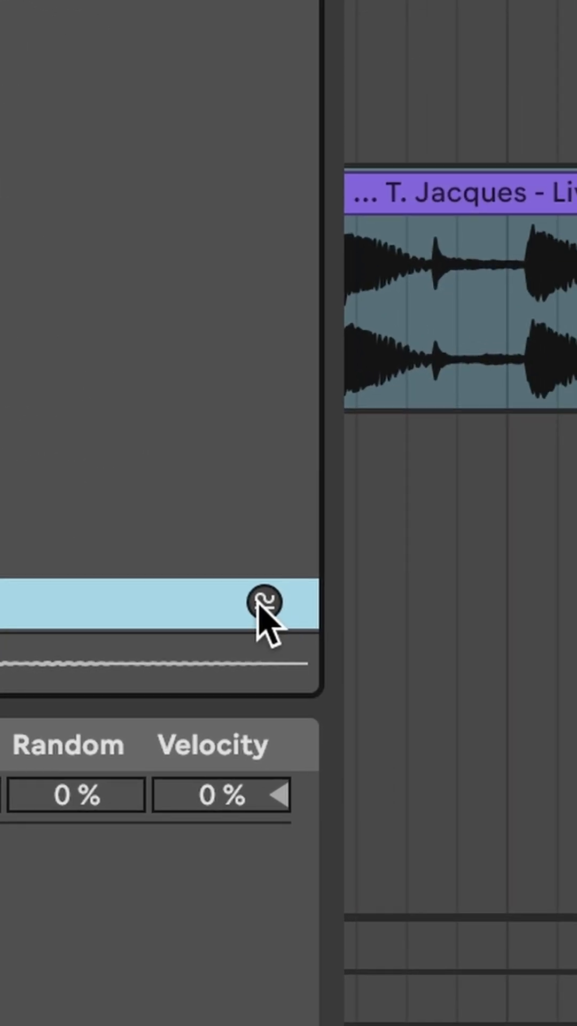
# Show files similar to Percussion (113).wav and audition the next conga result
pyautogui.rightClick(186, 591)
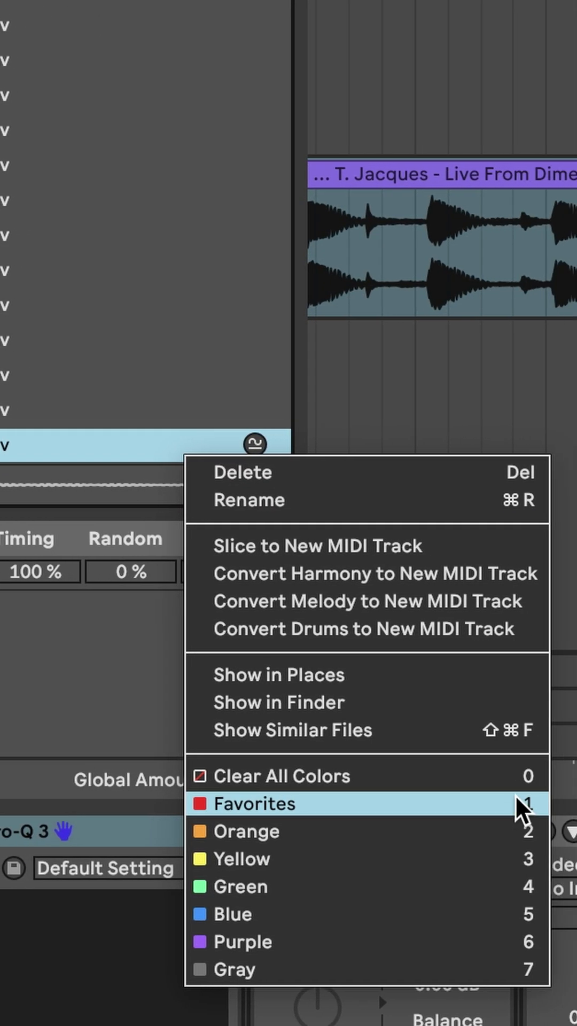
pyautogui.click(499, 731)
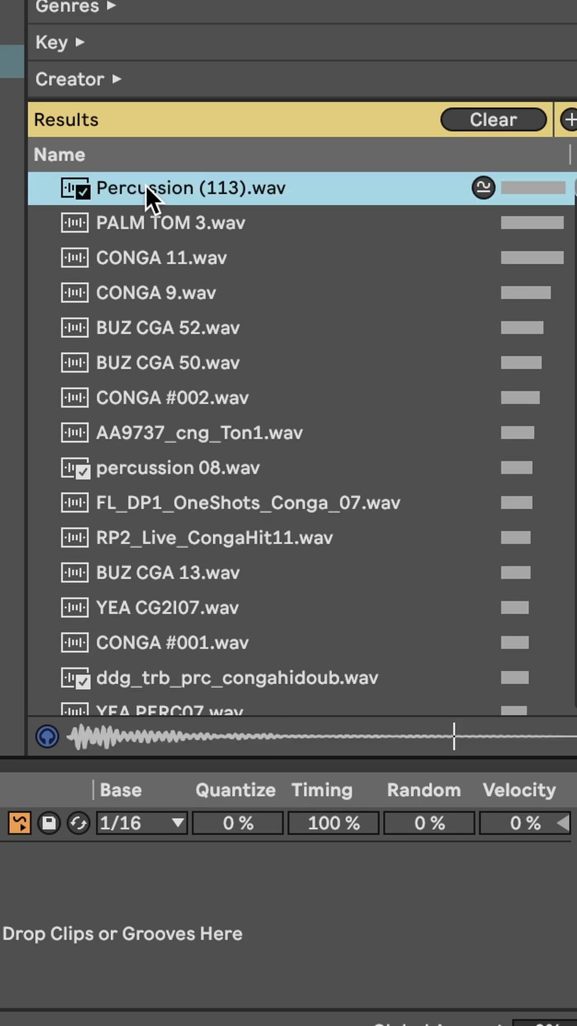
pyautogui.press('Down')
pyautogui.press('Down')
pyautogui.press('Down')
pyautogui.press('Down')
pyautogui.press('Down')
pyautogui.press('Down')
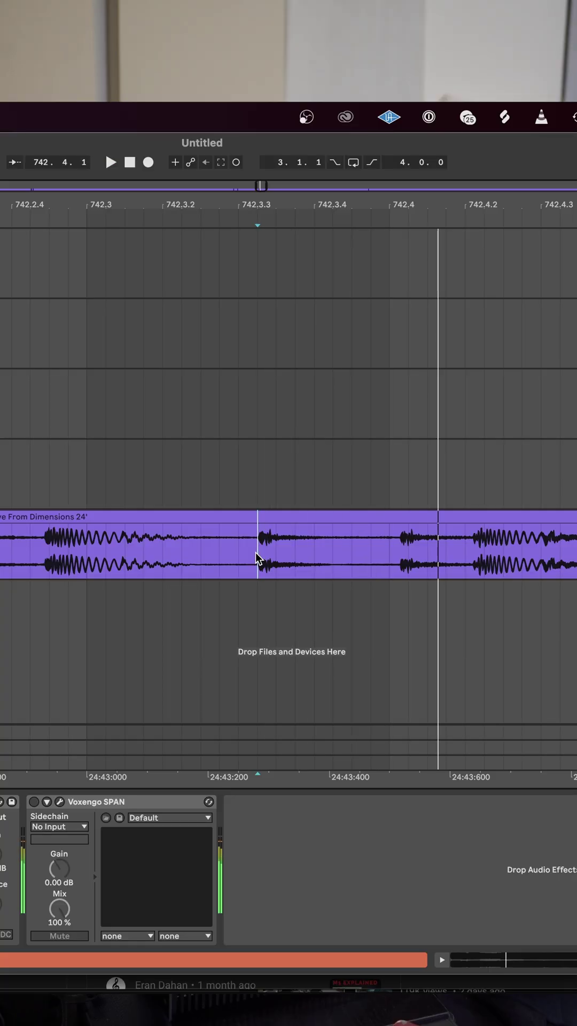
# Stop playback, select the snare hit in the recording, and find samples similar to it
pyautogui.press('space')
pyautogui.moveTo(408, 554); pyautogui.dragTo(485, 561)
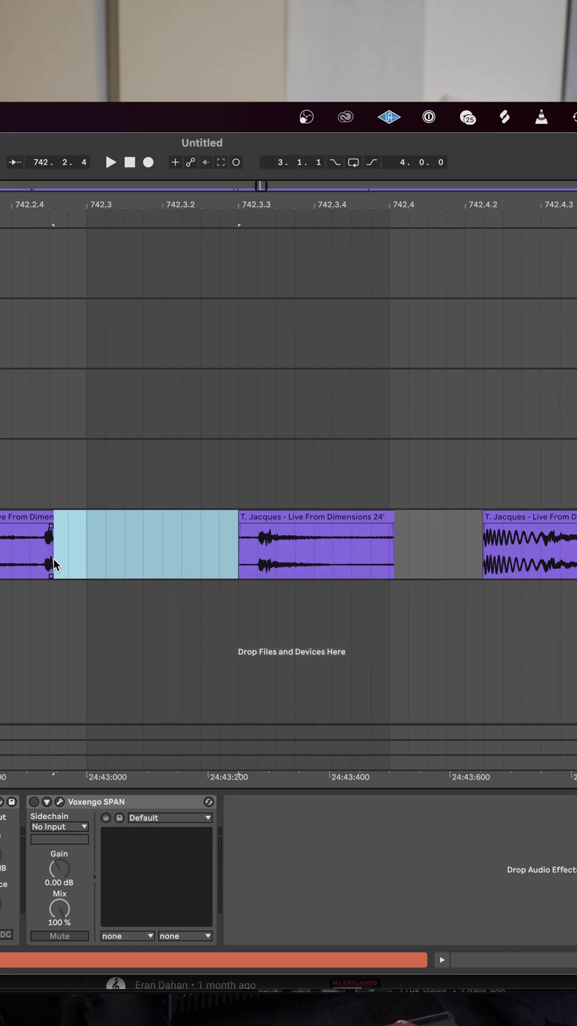
pyautogui.rightClick(289, 516)
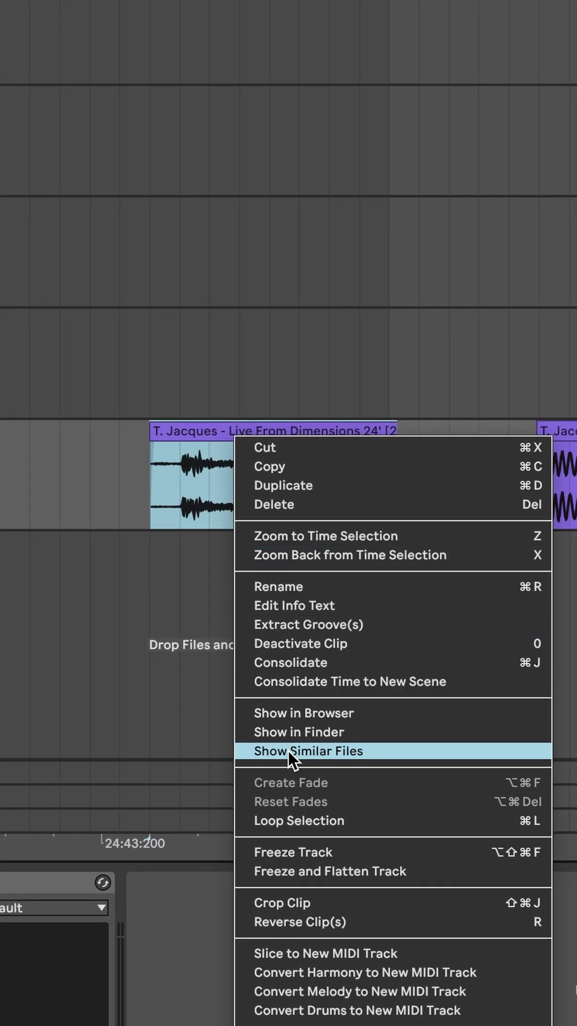
pyautogui.click(289, 749)
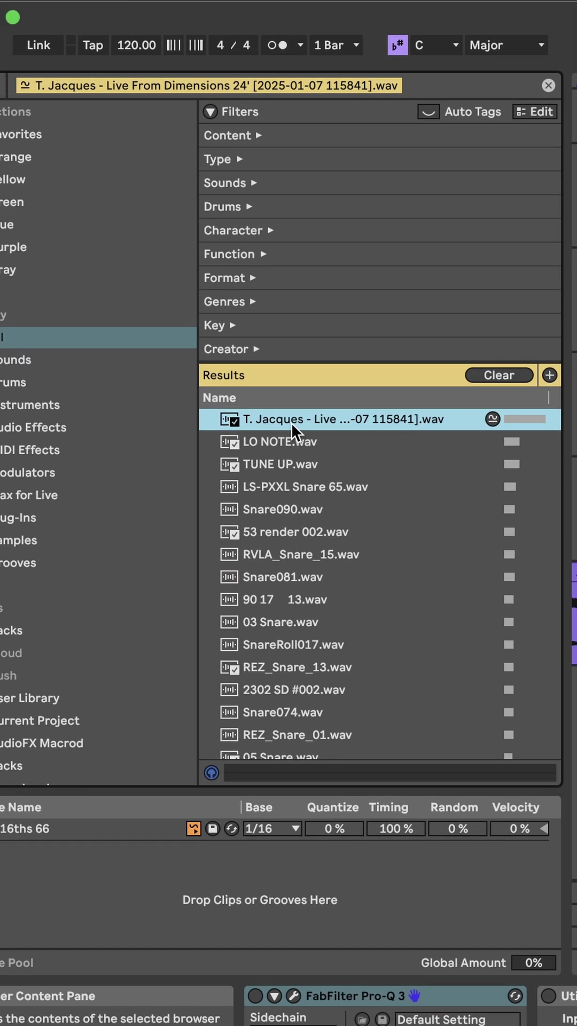
# Audition the next two similar snare samples in the results list
pyautogui.press('Down')
pyautogui.press('Down')
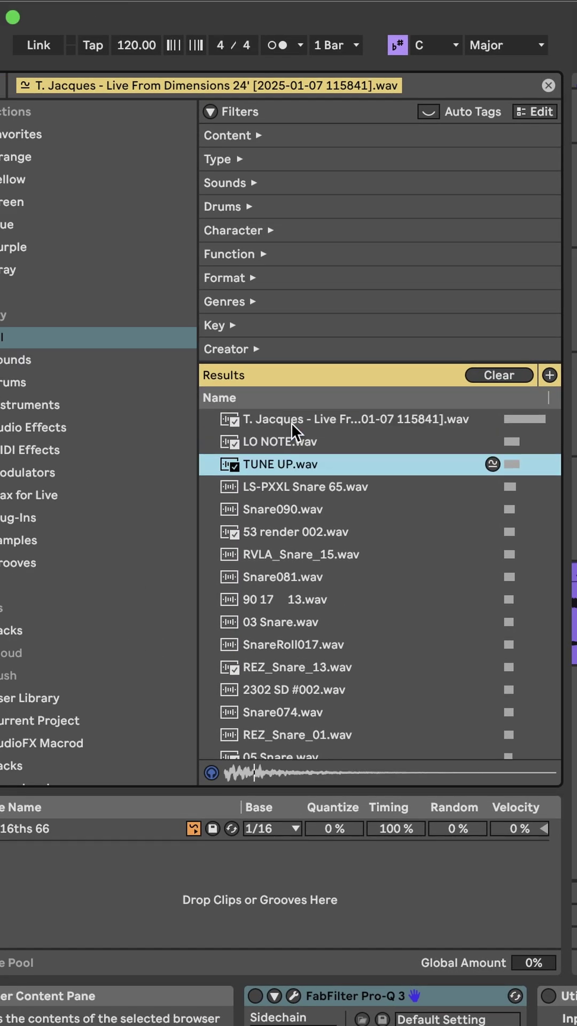
pyautogui.press('Down')
pyautogui.press('Down')
pyautogui.press('Down')
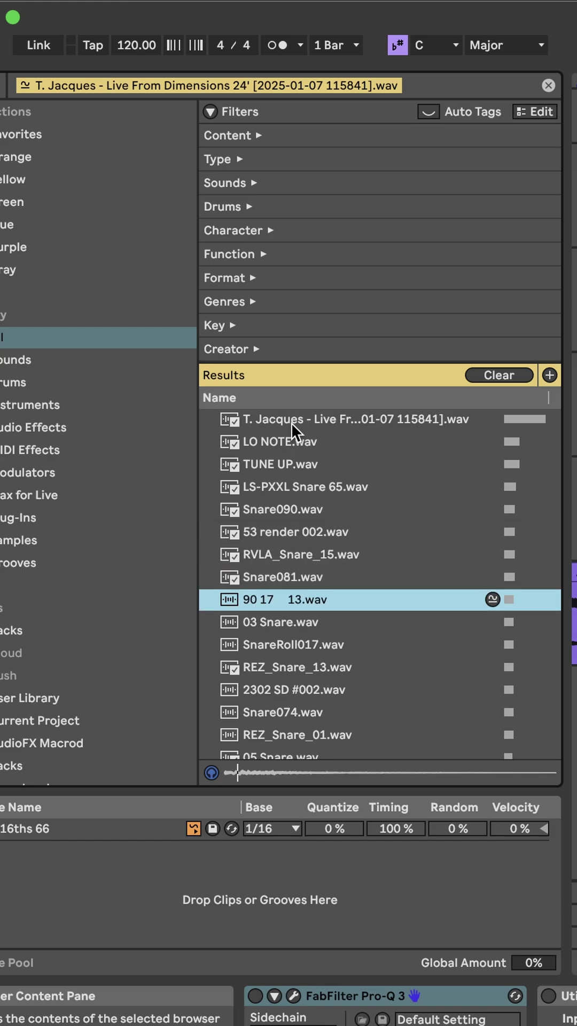